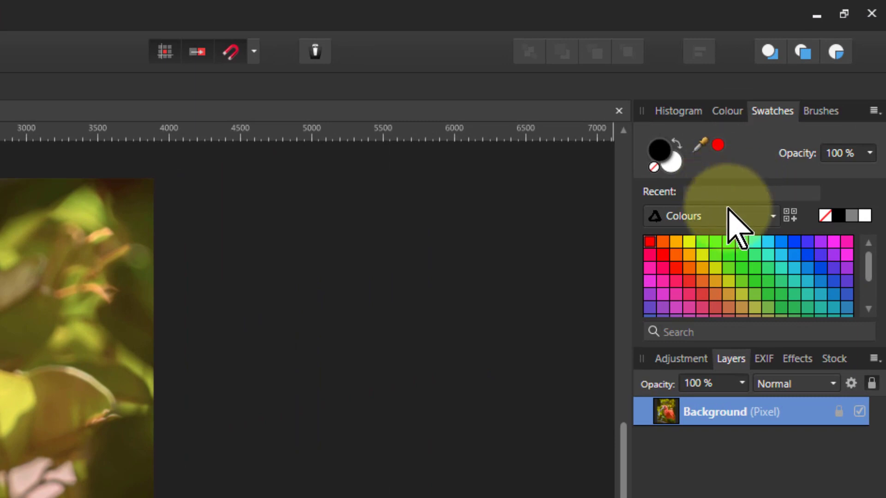
# - Add the current black fill as a swatch, then delete that black swatch again
pyautogui.click(661, 154)
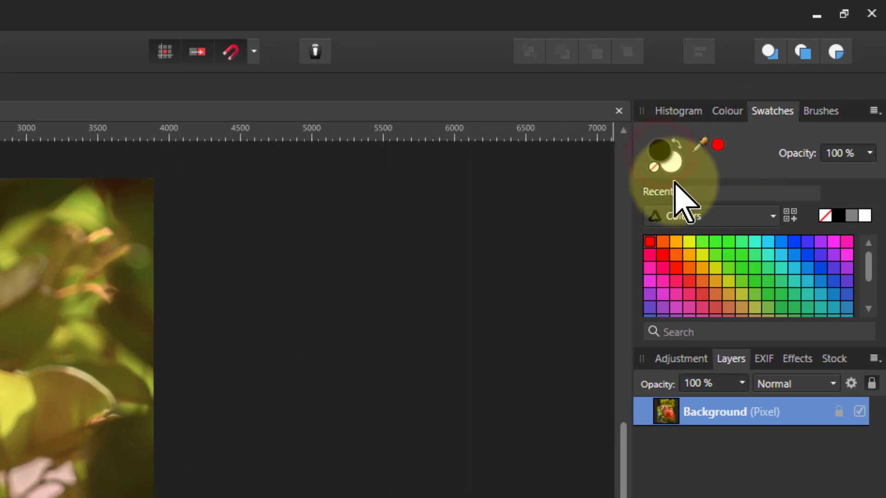
pyautogui.click(790, 215)
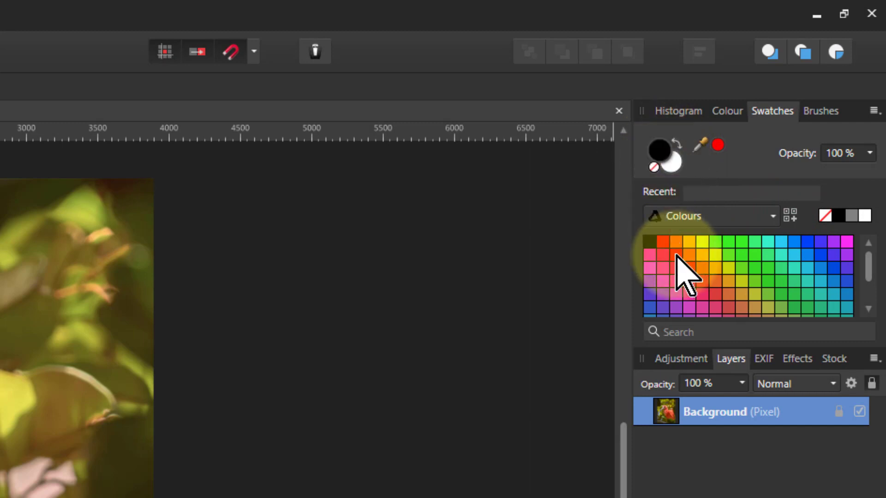
pyautogui.click(650, 242)
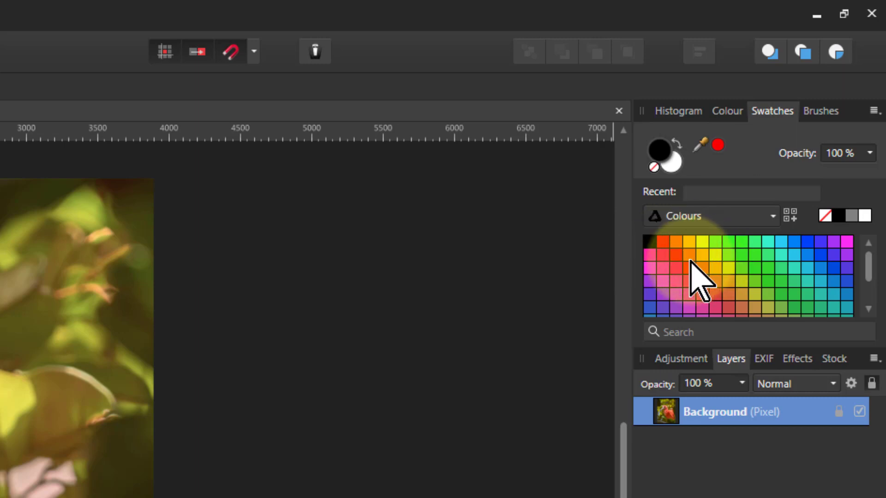
pyautogui.rightClick(648, 245)
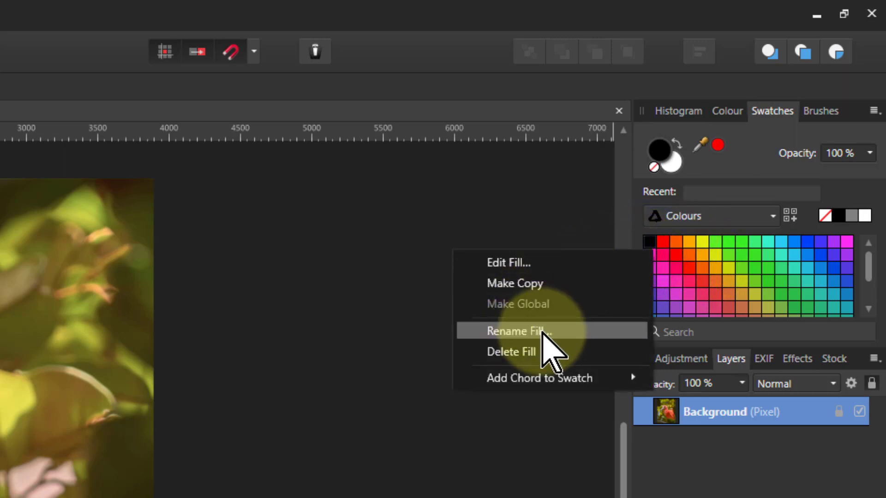
pyautogui.click(549, 352)
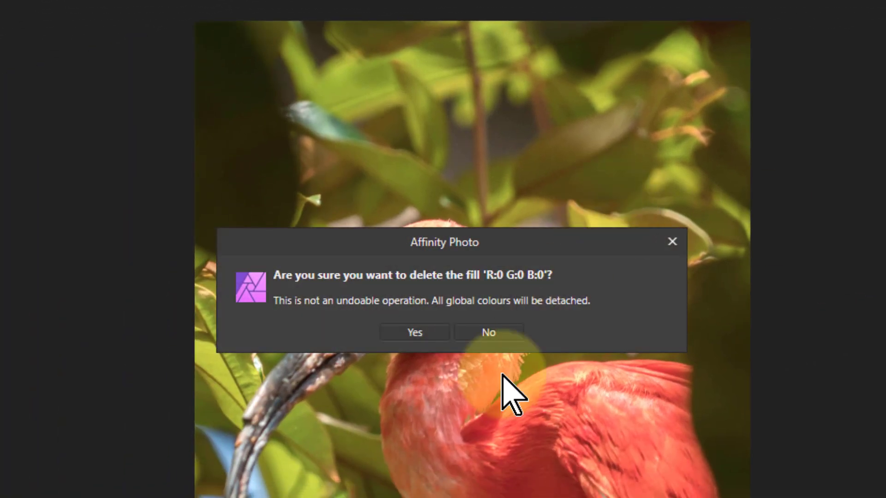
pyautogui.click(419, 335)
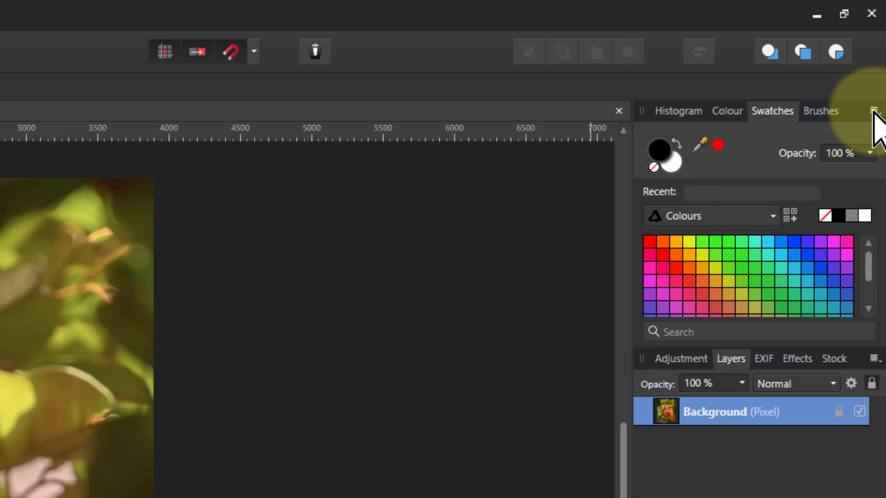
# - Show the Swatches panel's palette menu with its add, rename, delete, import and export commands
pyautogui.click(874, 111)
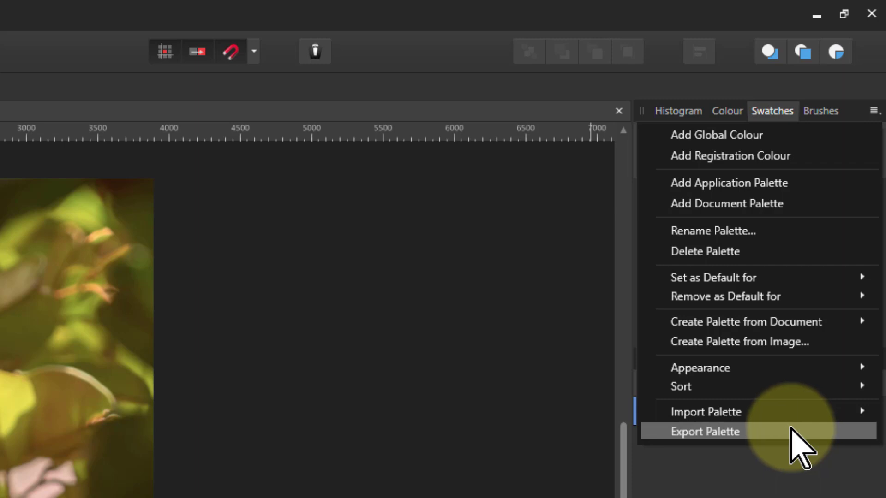
pyautogui.moveTo(723, 267)
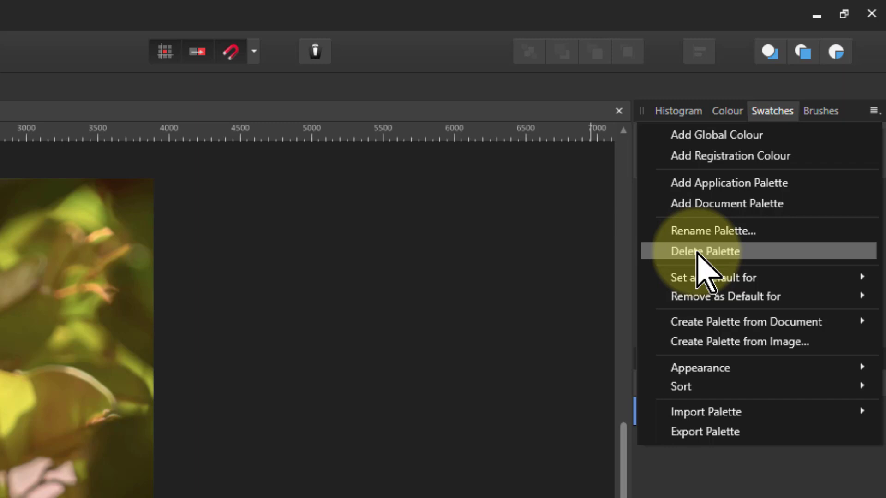
pyautogui.click(874, 111)
pyautogui.click(873, 111)
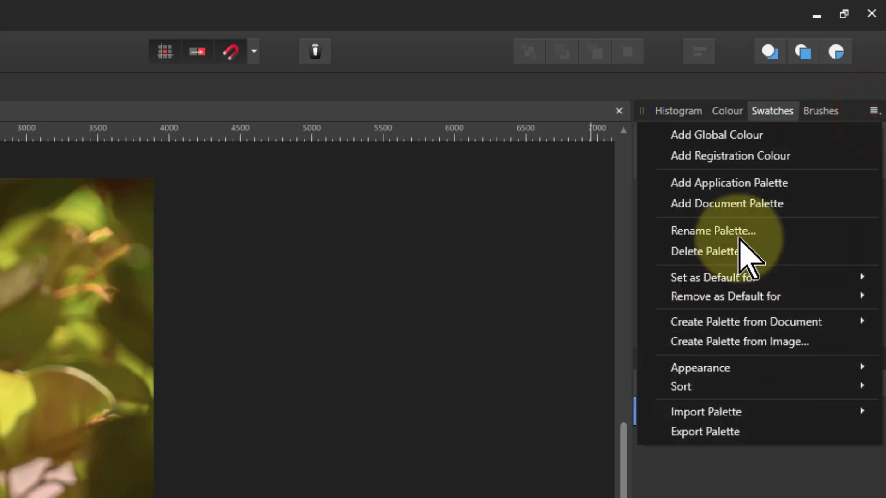
pyautogui.click(873, 111)
pyautogui.click(873, 111)
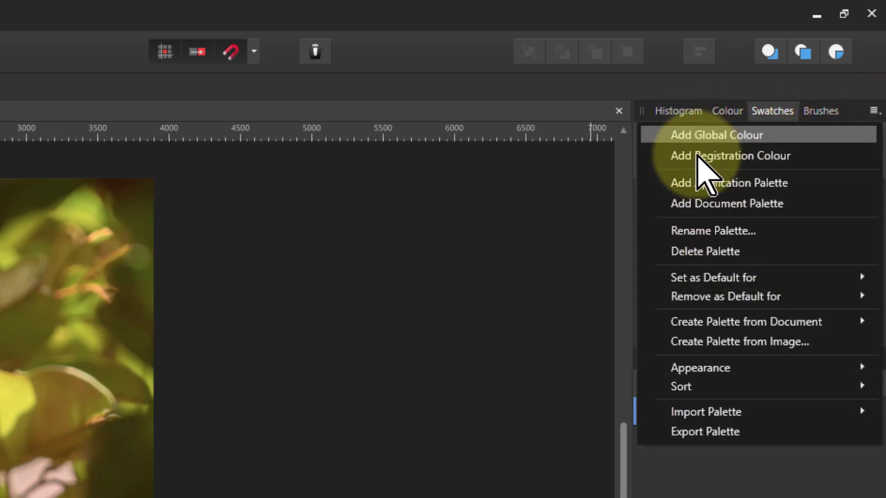
pyautogui.moveTo(708, 278)
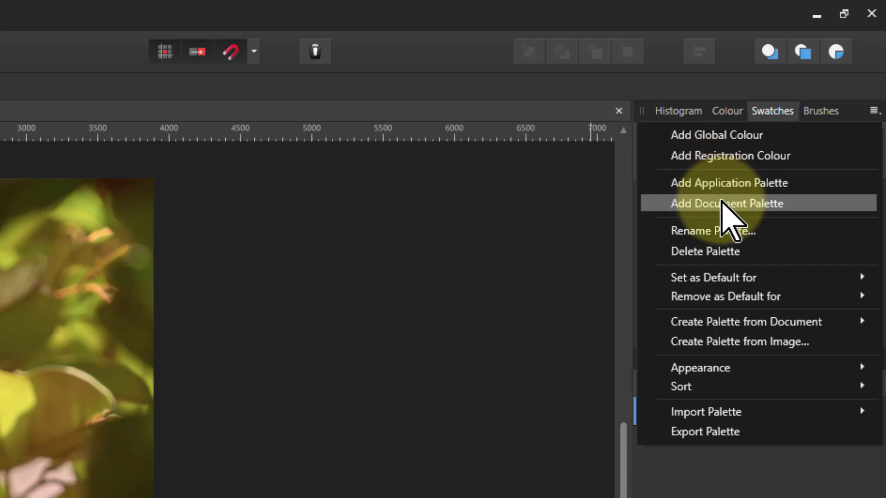
# - Add an empty document palette and rename it from 'Unnamed' to a personal palette name
pyautogui.click(724, 204)
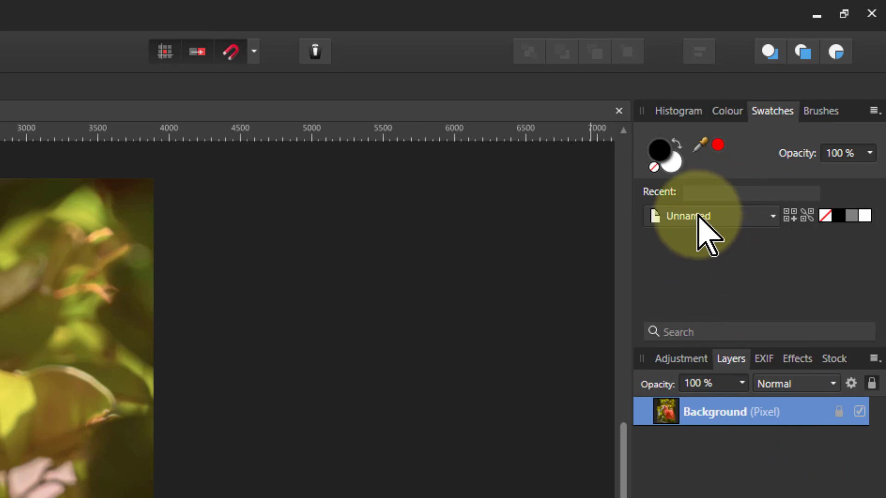
pyautogui.click(874, 111)
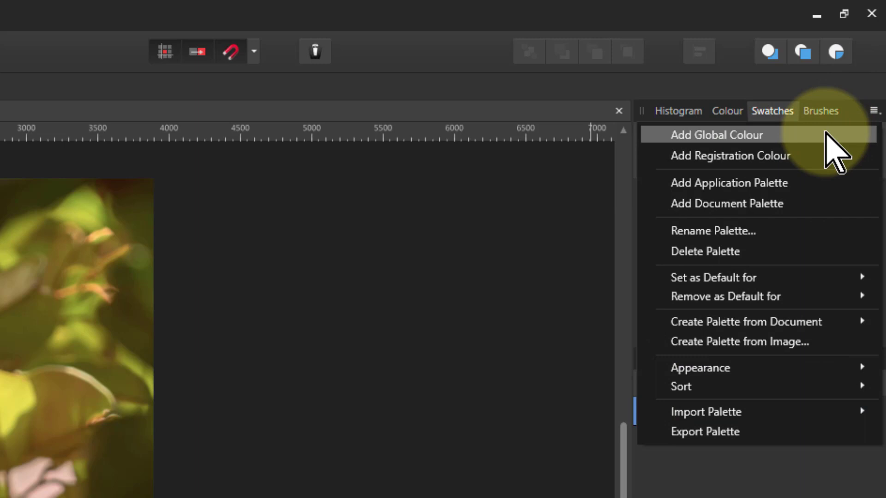
pyautogui.click(697, 232)
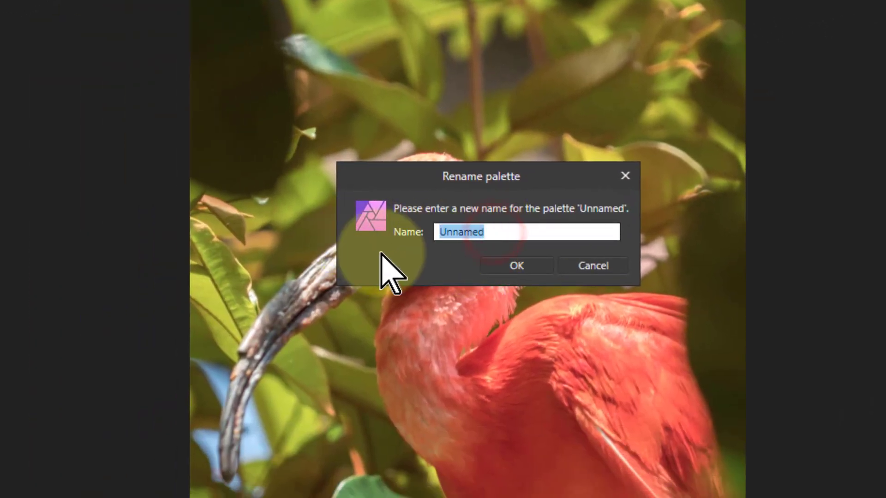
pyautogui.write('F')
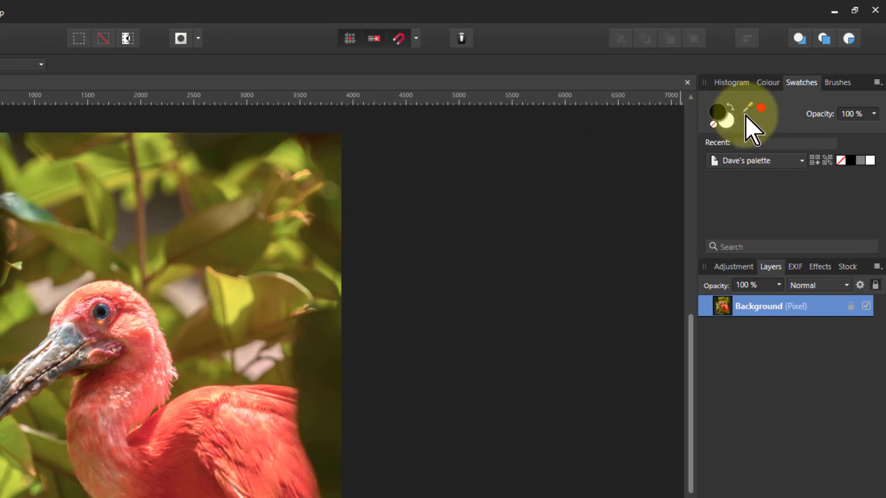
# - Add the ibis's coral red and the leaves' olive green (R:127 G:133 B:11), then select the red swatch
pyautogui.moveTo(747, 110); pyautogui.dragTo(199, 444)
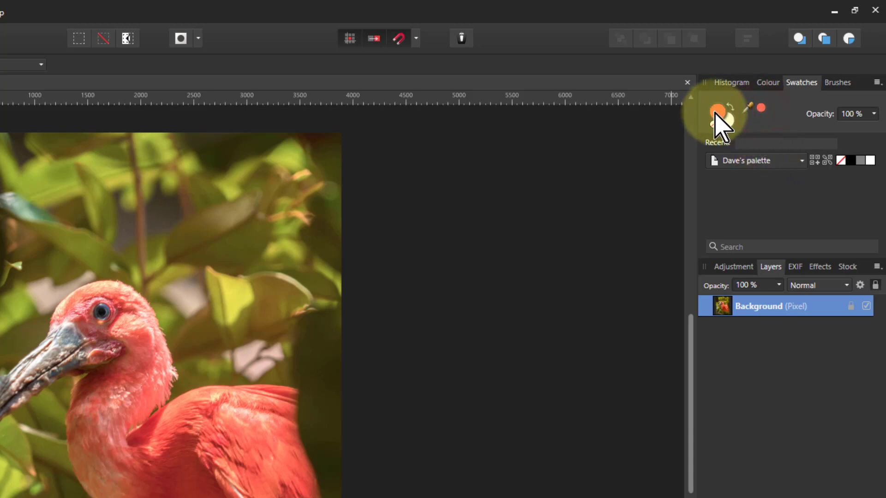
pyautogui.click(815, 162)
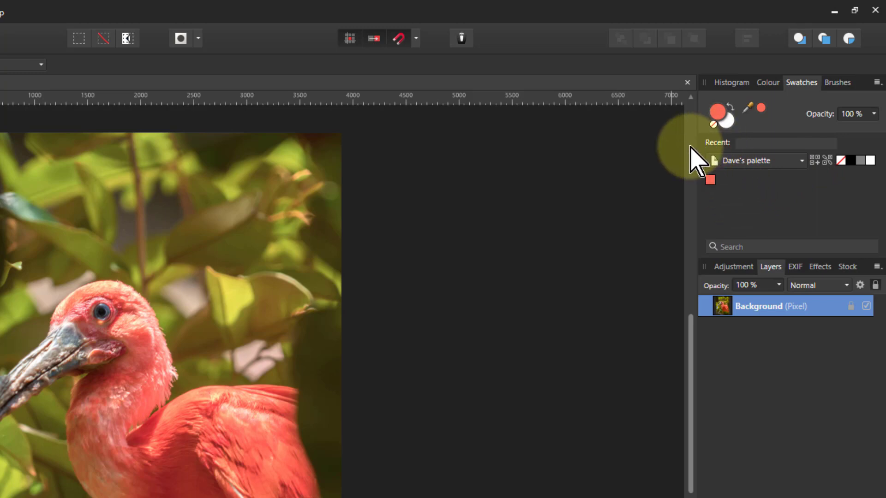
pyautogui.moveTo(748, 108); pyautogui.dragTo(89, 261)
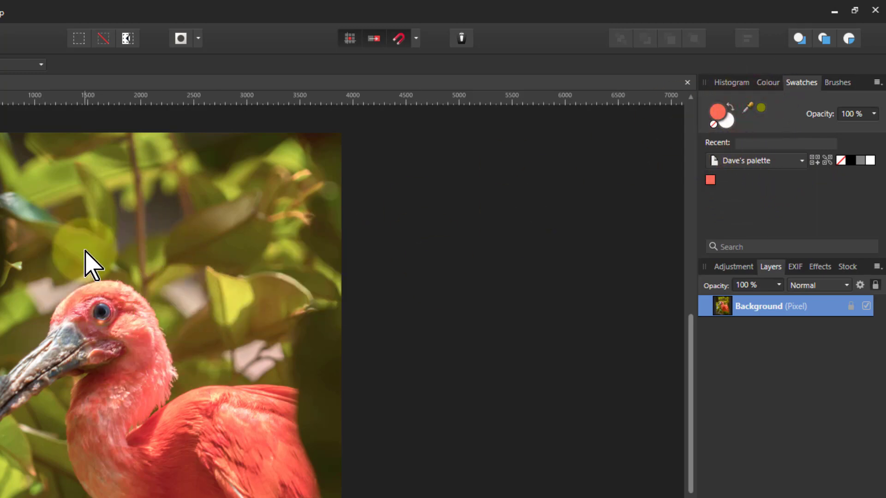
pyautogui.click(761, 108)
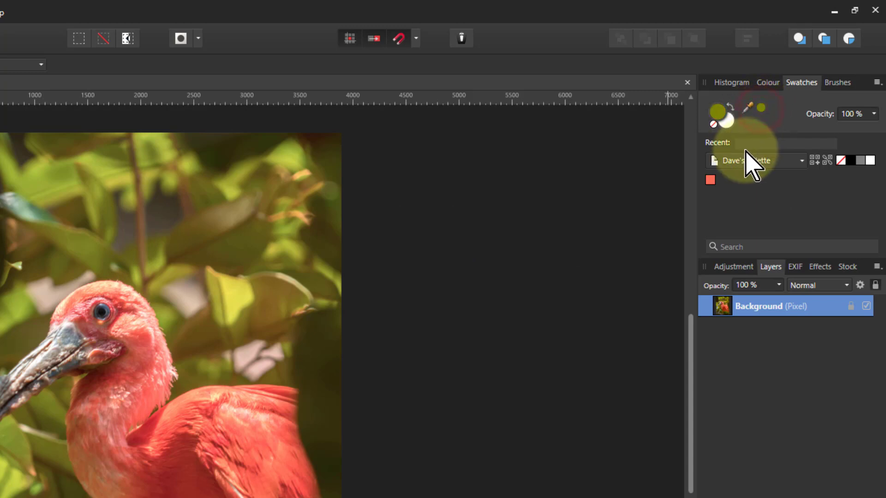
pyautogui.click(815, 159)
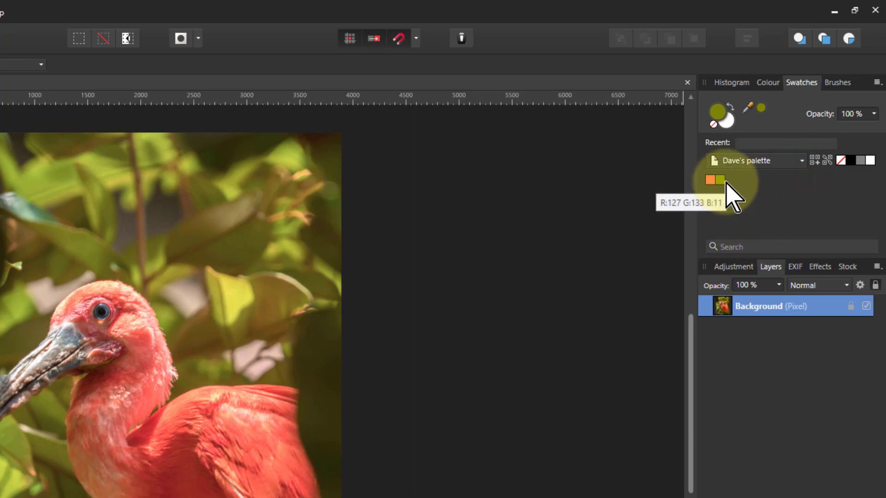
pyautogui.click(711, 181)
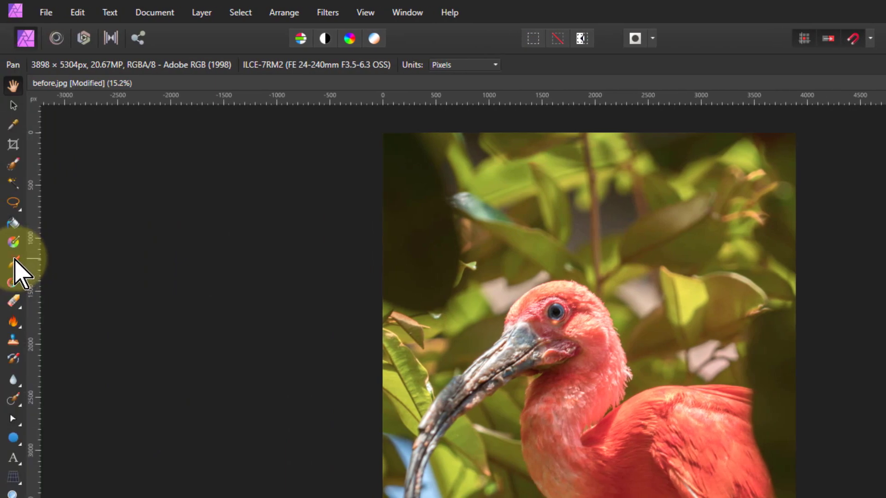
pyautogui.click(7, 262)
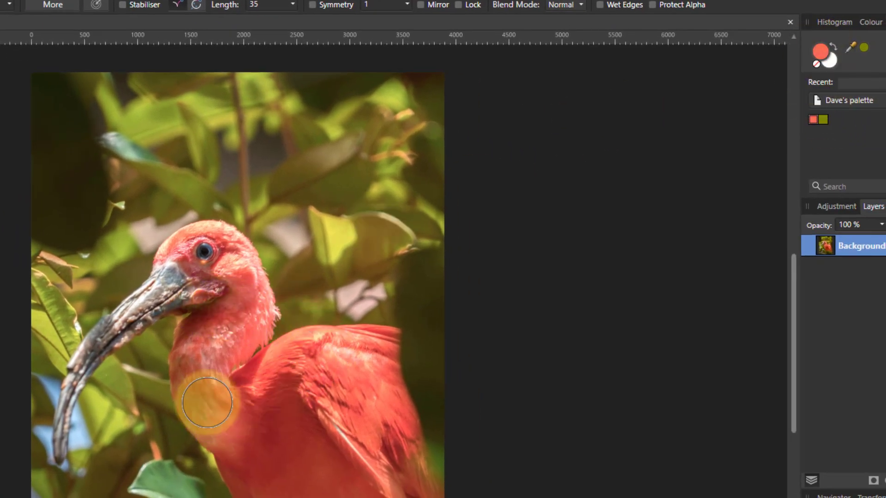
pyautogui.click(206, 398)
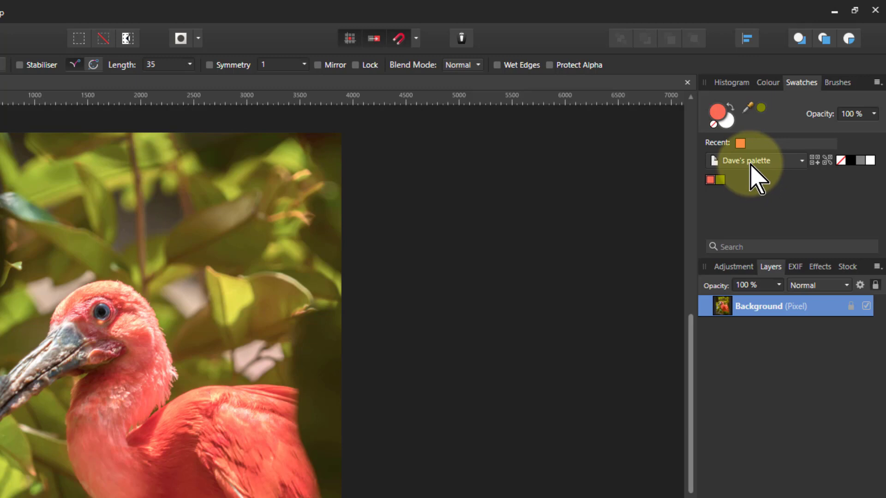
# - Switch the Swatches panel to Dave's palette and show the palette commands menu
pyautogui.click(803, 161)
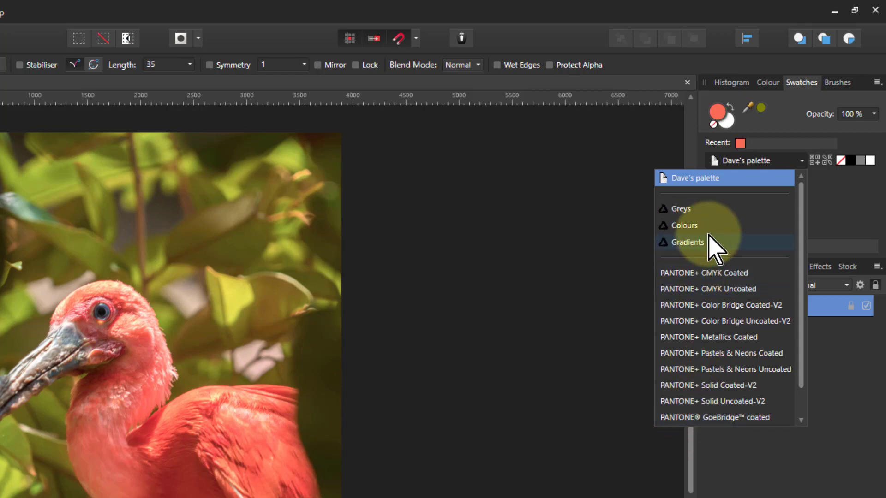
pyautogui.click(750, 179)
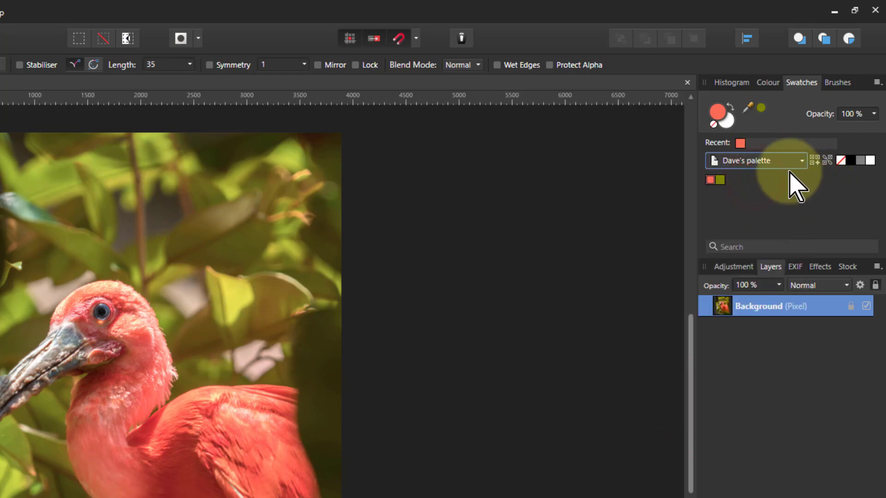
pyautogui.click(877, 82)
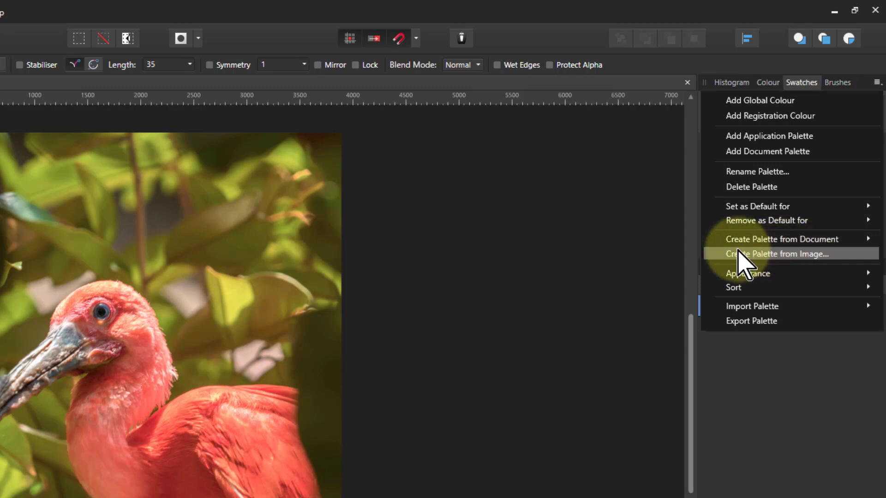
# - Generate the 'before.jpg' document palette from the photo's colours and find it in the palette list
pyautogui.moveTo(750, 238)
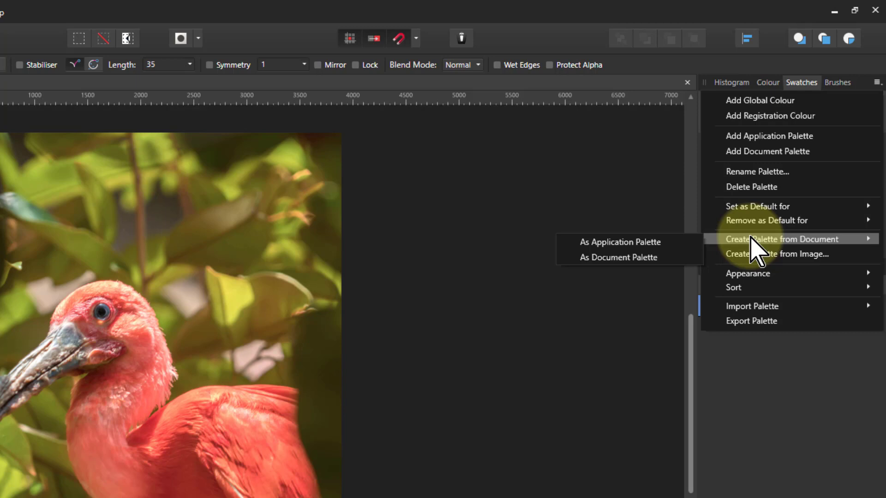
pyautogui.click(621, 258)
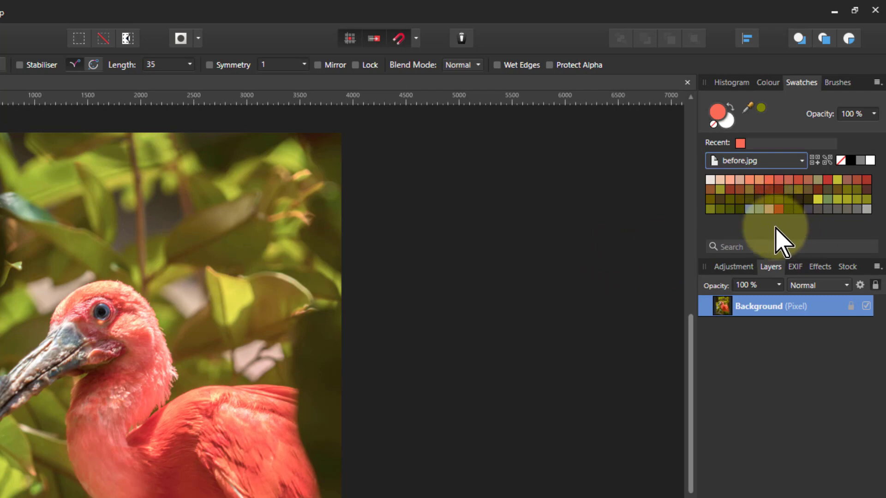
pyautogui.click(802, 161)
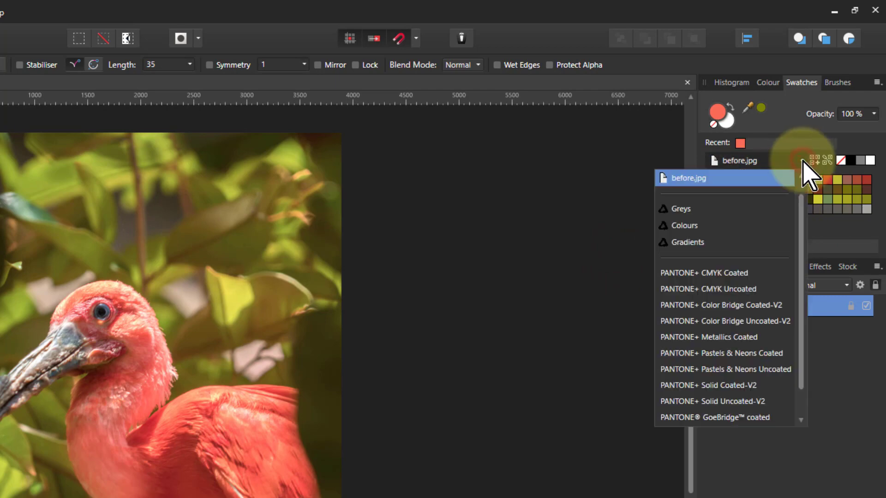
pyautogui.scroll(1, 711, 189)
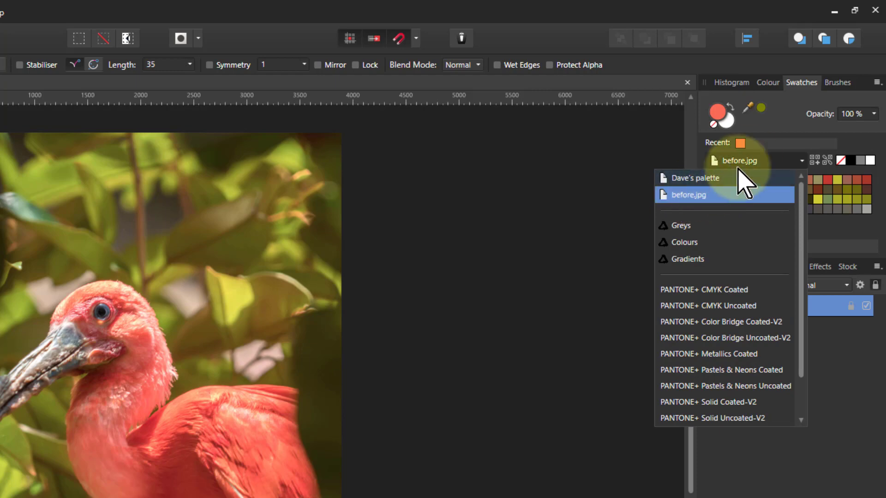
# - Pick a dark red from the before.jpg palette and brush it across the ibis's wing
pyautogui.click(754, 163)
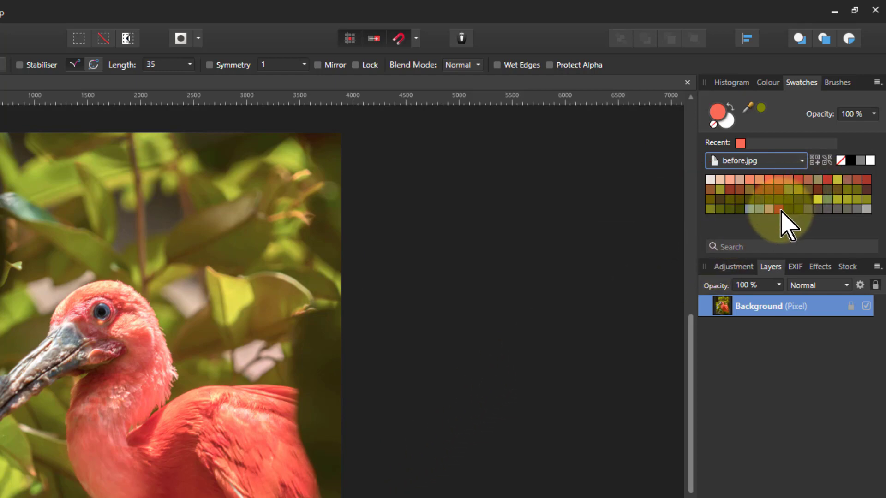
pyautogui.click(780, 210)
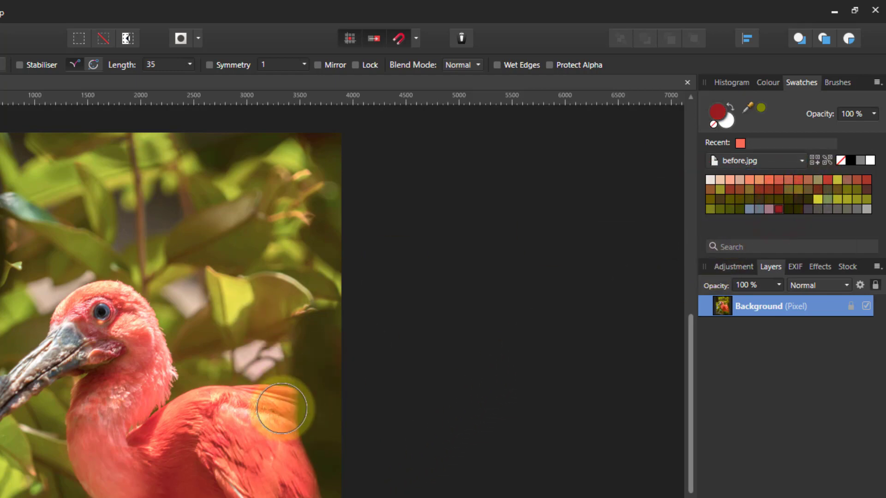
pyautogui.moveTo(188, 422)
pyautogui.mouseDown()
pyautogui.moveTo(158, 439)
pyautogui.moveTo(212, 416)
pyautogui.moveTo(292, 411)
pyautogui.moveTo(260, 457)
pyautogui.moveTo(296, 464)
pyautogui.moveTo(302, 497)
pyautogui.mouseUp()
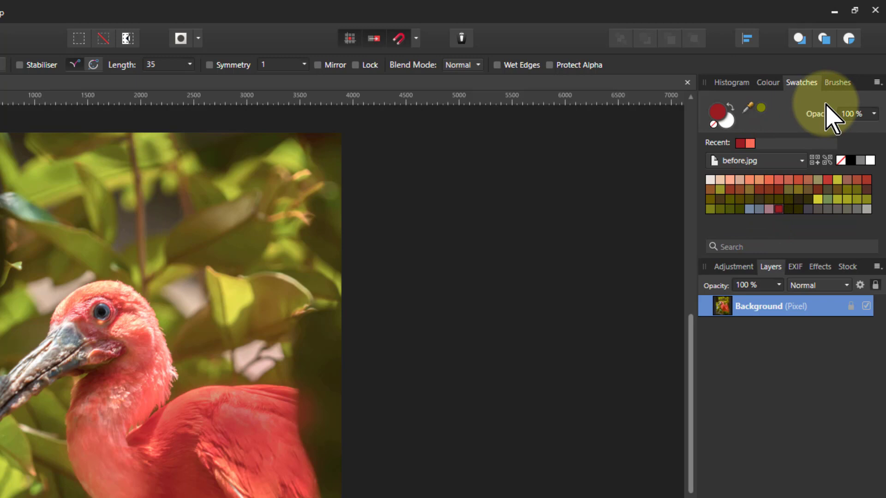
# - Add a new Unnamed document palette and store a red (R:192 G:72) sampled from the ibis
pyautogui.click(877, 83)
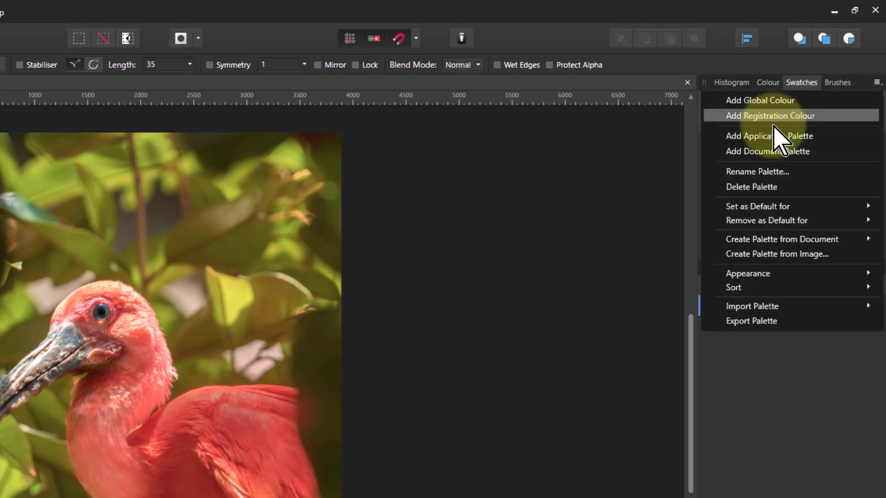
pyautogui.click(745, 152)
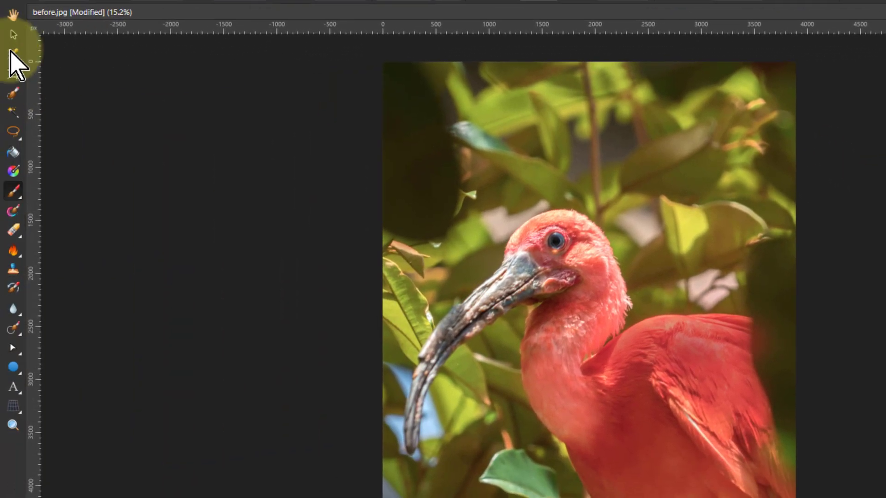
pyautogui.click(13, 54)
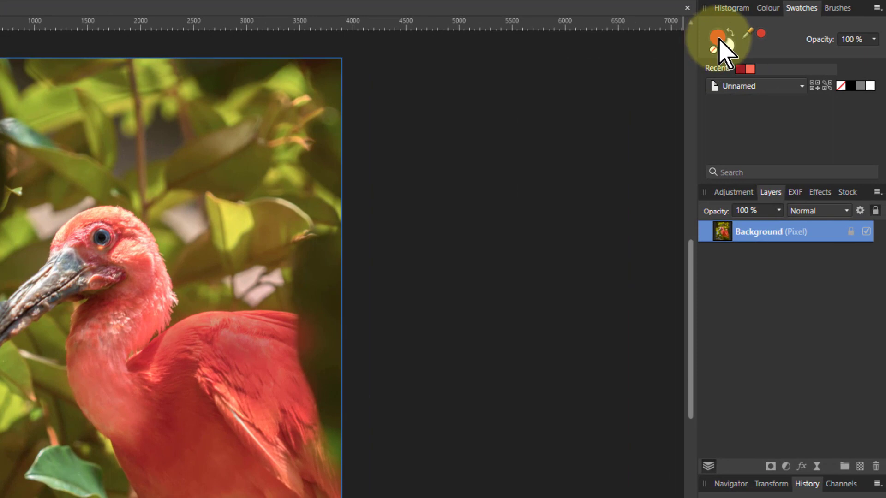
pyautogui.click(813, 86)
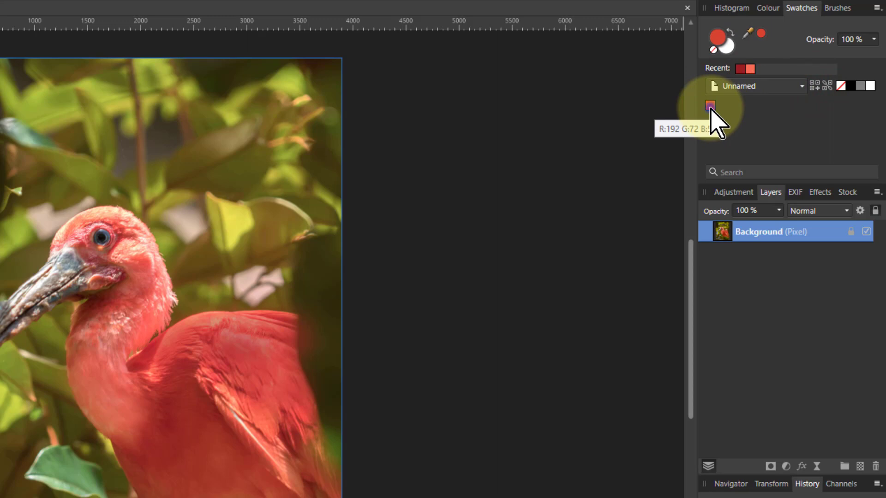
# - Add a tetradic chord from the red swatch, move orange to the front and make it current
pyautogui.rightClick(710, 107)
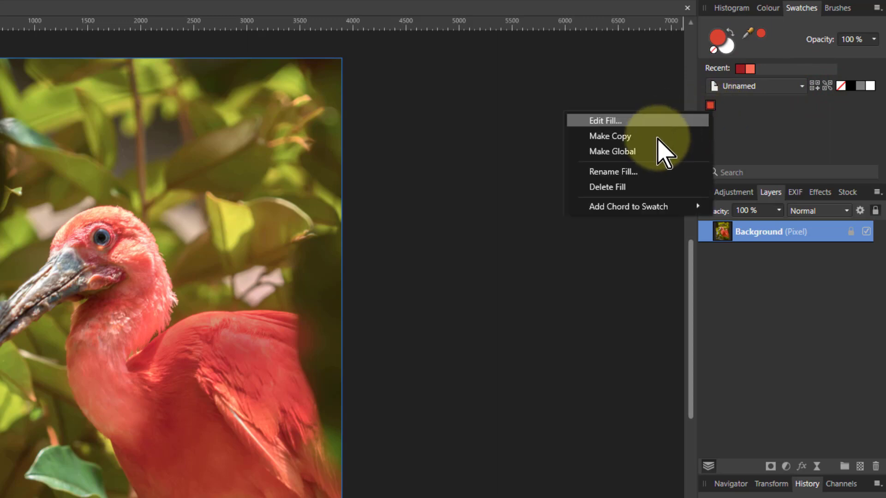
pyautogui.moveTo(630, 203)
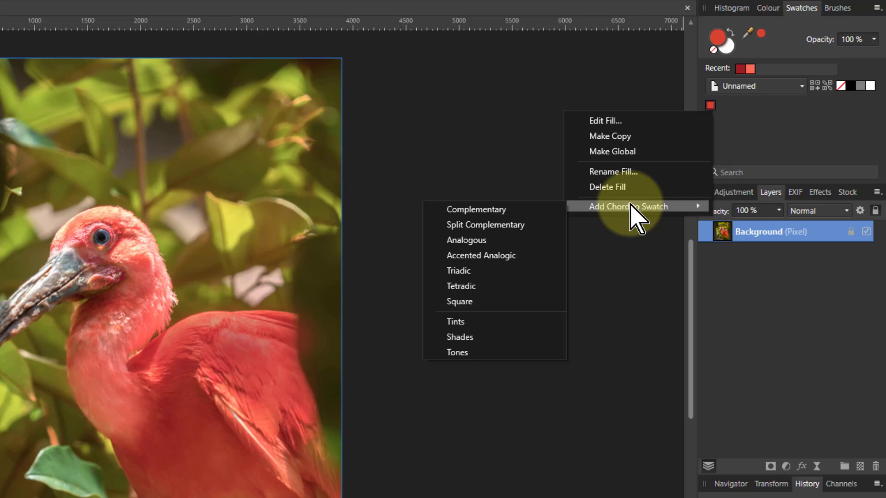
pyautogui.click(462, 286)
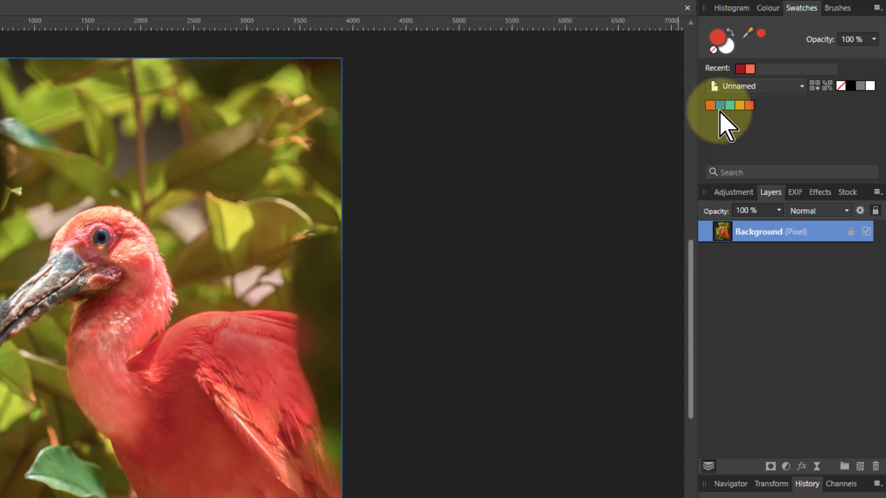
pyautogui.moveTo(749, 106); pyautogui.dragTo(708, 119)
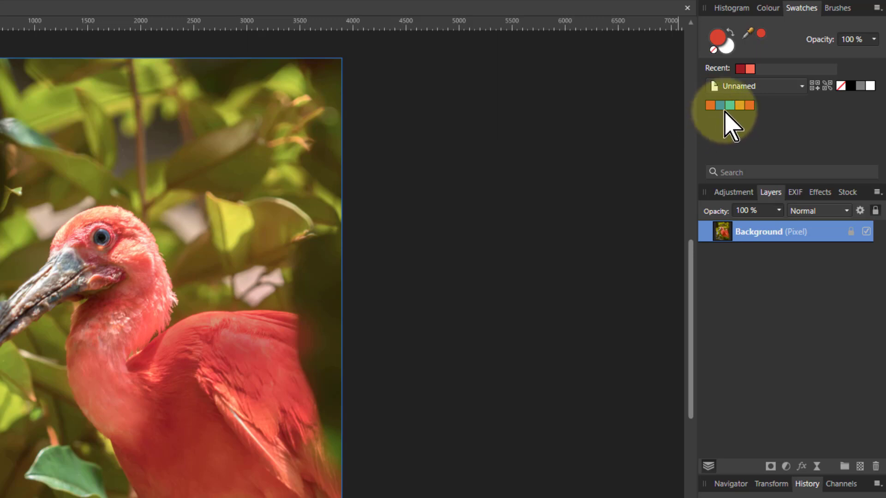
pyautogui.click(740, 106)
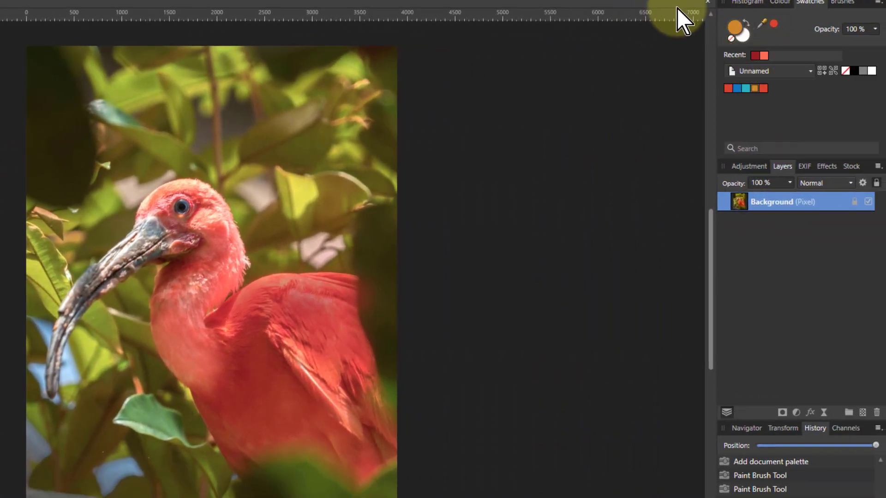
# - Paint orange strokes along the ibis's neck, near its beak and over the lower leaves
pyautogui.moveTo(276, 358)
pyautogui.mouseDown()
pyautogui.moveTo(296, 303)
pyautogui.moveTo(277, 274)
pyautogui.mouseUp()
pyautogui.moveTo(185, 336); pyautogui.dragTo(104, 341)
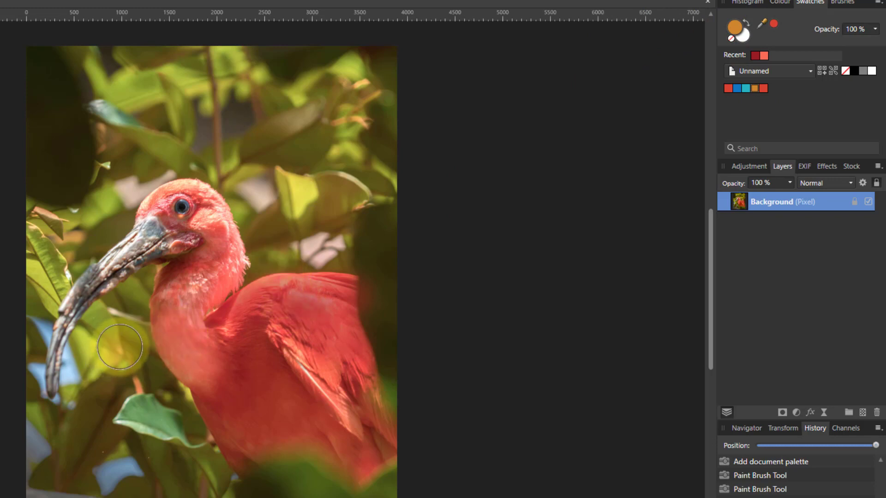
pyautogui.moveTo(160, 408)
pyautogui.mouseDown()
pyautogui.moveTo(116, 317)
pyautogui.moveTo(128, 300)
pyautogui.moveTo(206, 473)
pyautogui.moveTo(121, 427)
pyautogui.moveTo(174, 475)
pyautogui.moveTo(306, 496)
pyautogui.mouseUp()
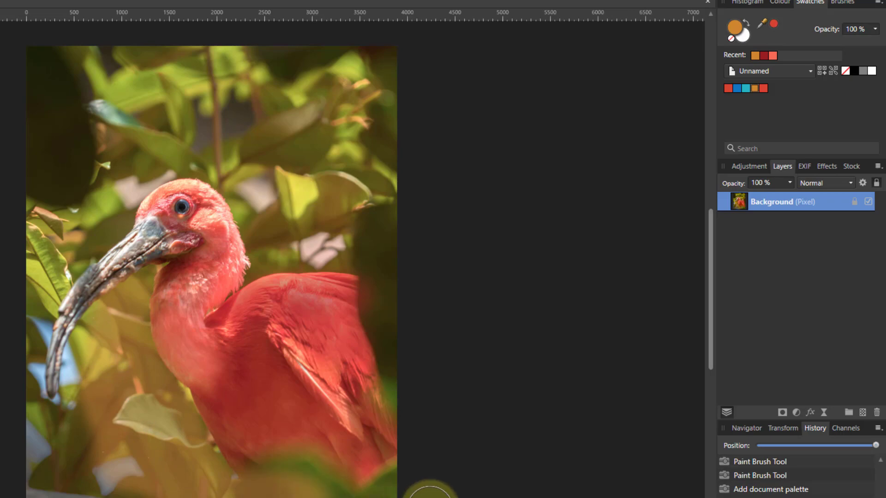
pyautogui.moveTo(430, 493)
pyautogui.mouseDown()
pyautogui.moveTo(439, 493)
pyautogui.moveTo(422, 497)
pyautogui.moveTo(456, 491)
pyautogui.mouseUp()
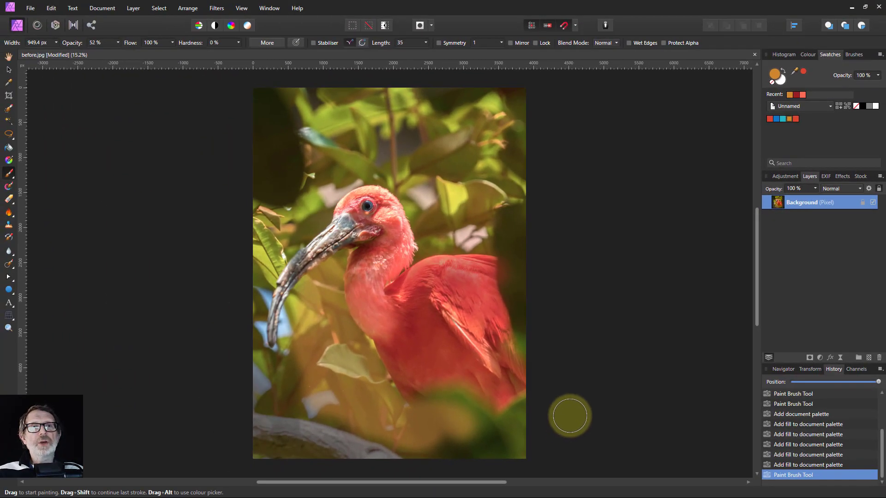
pyautogui.moveTo(569, 416)
pyautogui.mouseDown()
pyautogui.moveTo(562, 398)
pyautogui.moveTo(594, 396)
pyautogui.moveTo(599, 382)
pyautogui.moveTo(571, 370)
pyautogui.mouseUp()
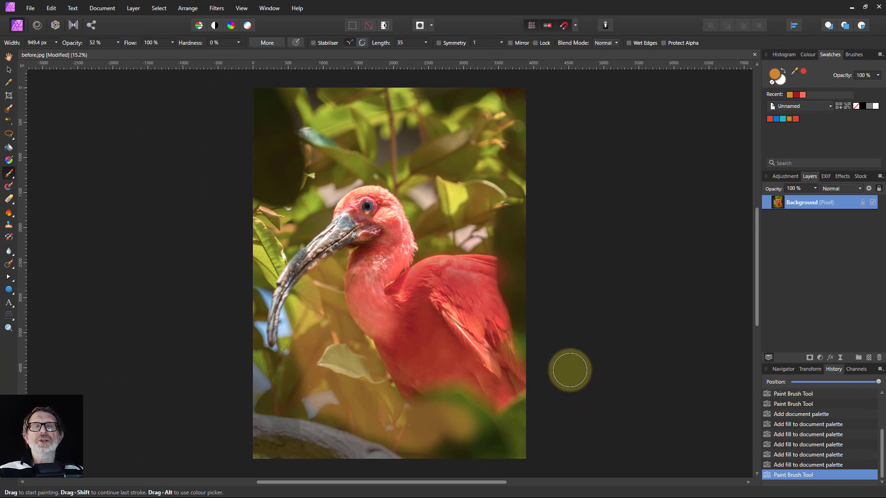